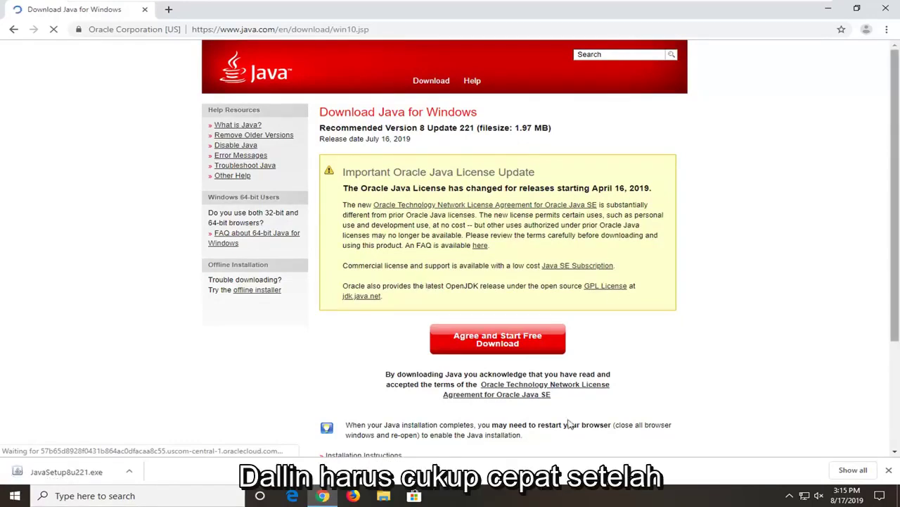
Step: Run the downloaded JavaSetup8u221.exe installer, allow it to make changes to the device, and minimize the browser
{"action": "left_click", "coordinate": [62, 473]}
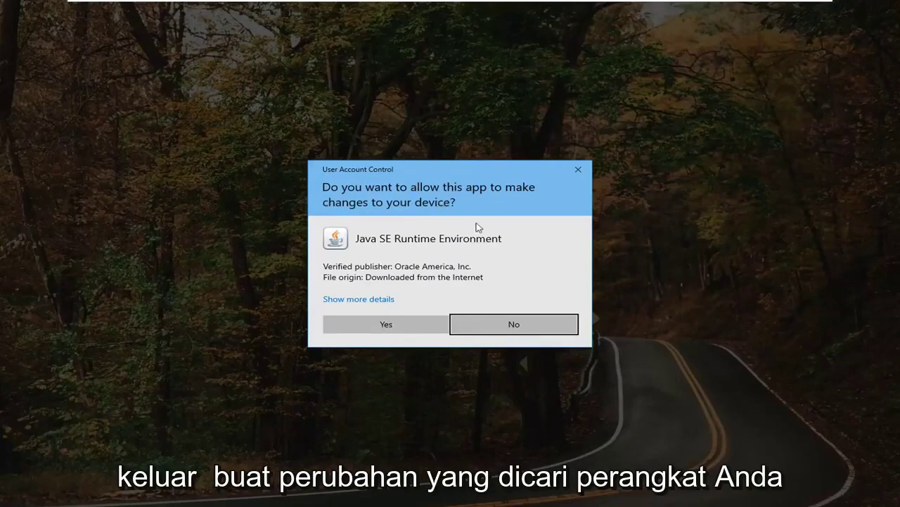
{"action": "left_click", "coordinate": [375, 326]}
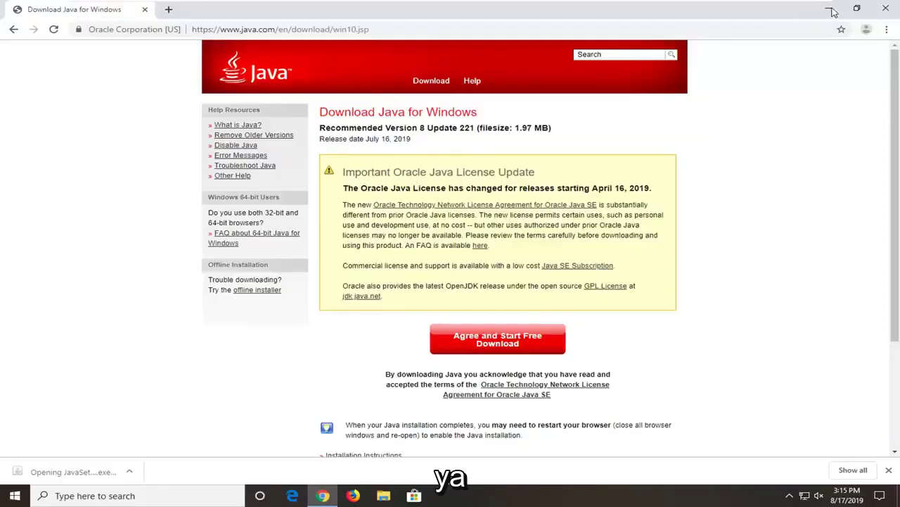
{"action": "left_click", "coordinate": [830, 9]}
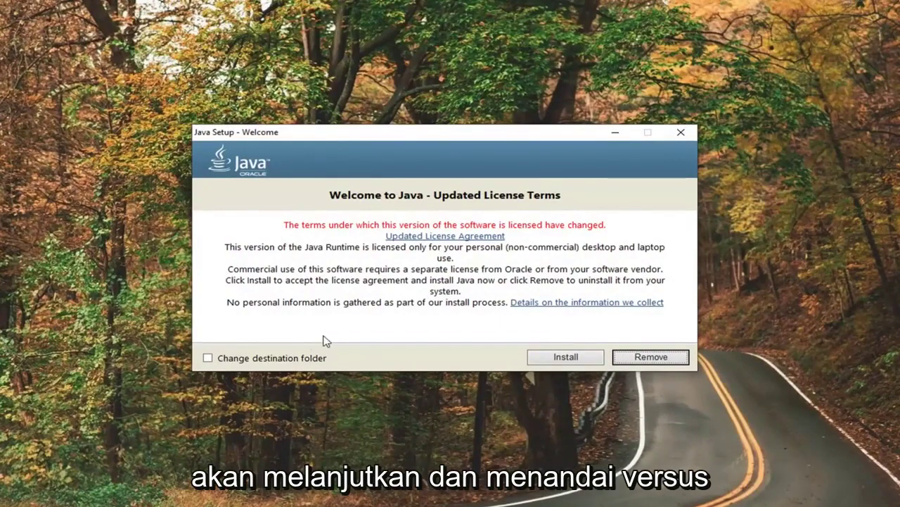
Step: Accept the Java license with the option to change the destination folder, and open the destination folder browser
{"action": "left_click", "coordinate": [207, 361]}
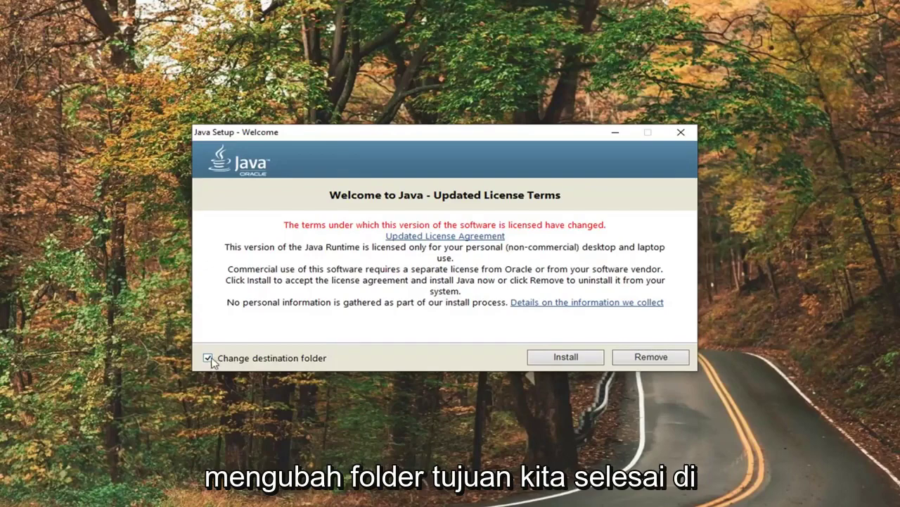
{"action": "left_click", "coordinate": [573, 358]}
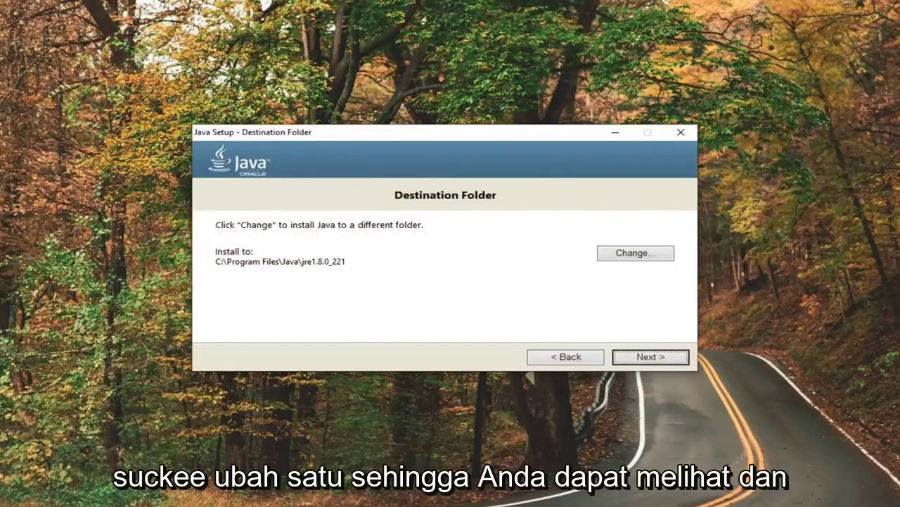
{"action": "left_click", "coordinate": [622, 257]}
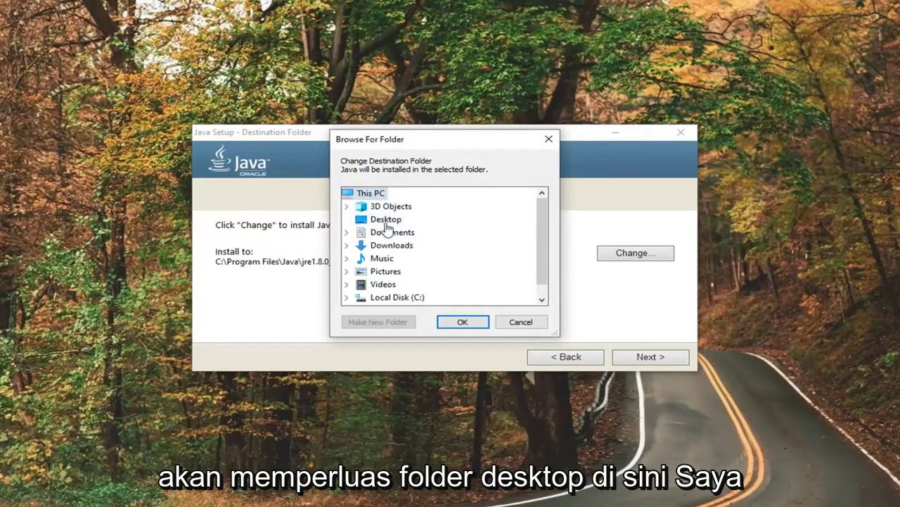
Step: Create a new folder named Java under Desktop in the destination folder tree
{"action": "left_click", "coordinate": [357, 225]}
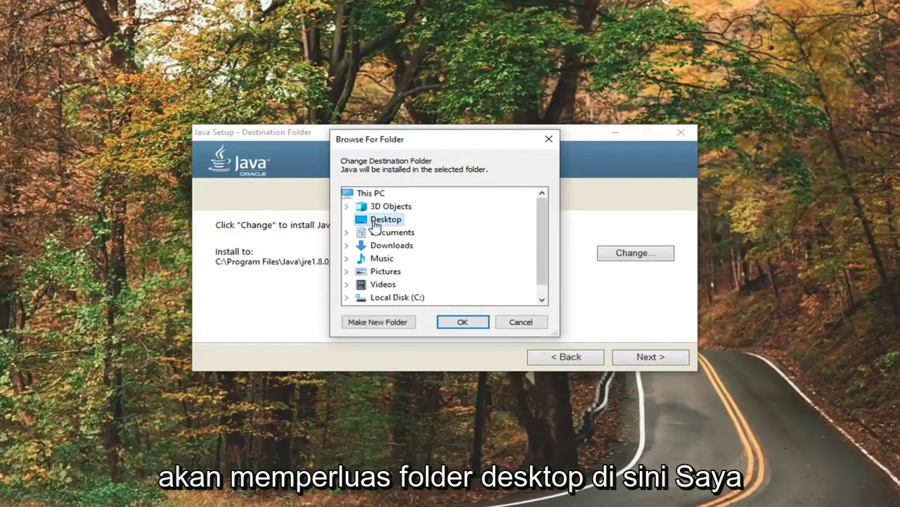
{"action": "right_click", "coordinate": [380, 220]}
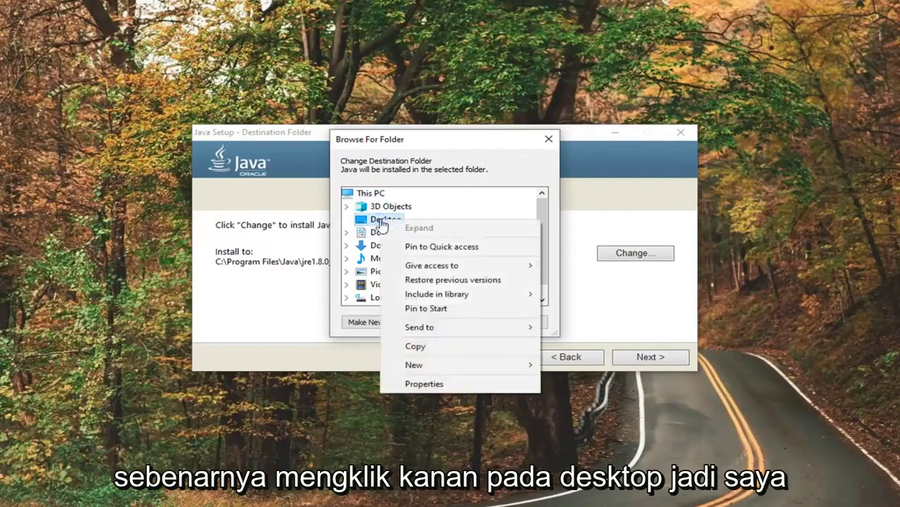
{"action": "mouse_move", "coordinate": [448, 367]}
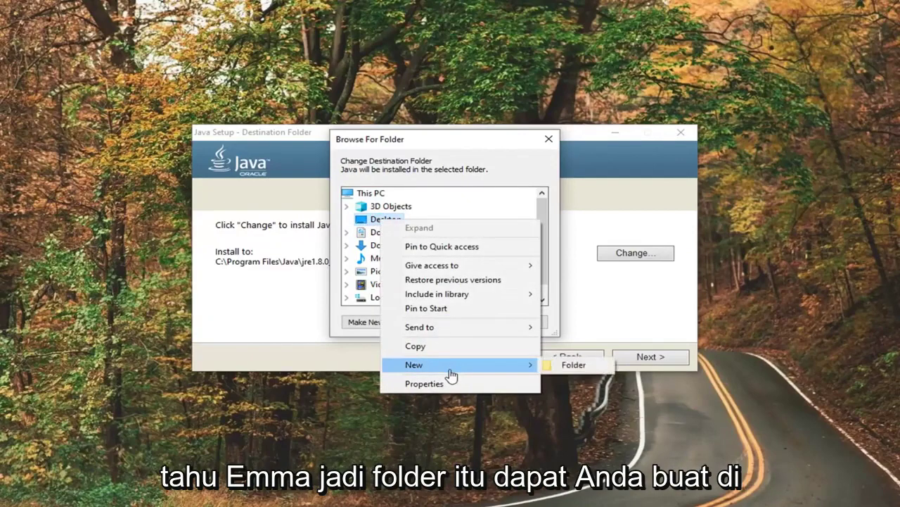
{"action": "left_click", "coordinate": [589, 371]}
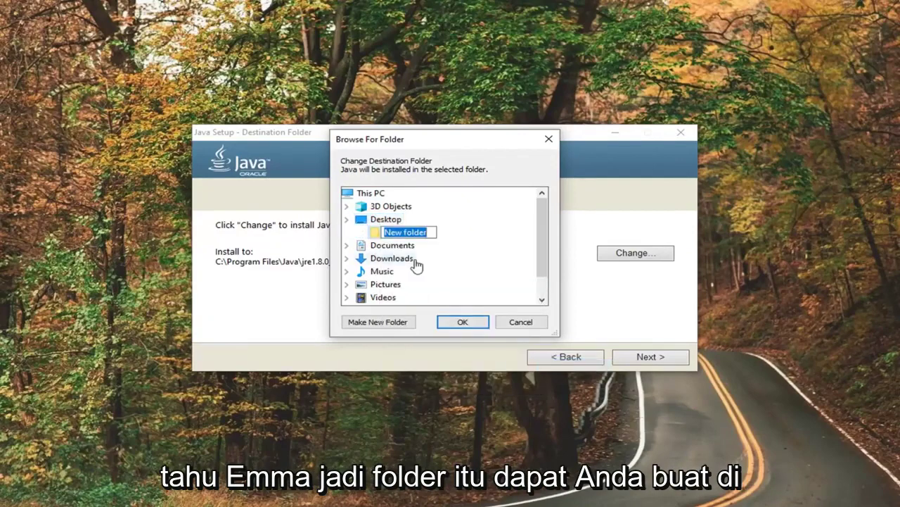
{"action": "type", "text": "Jaa"}
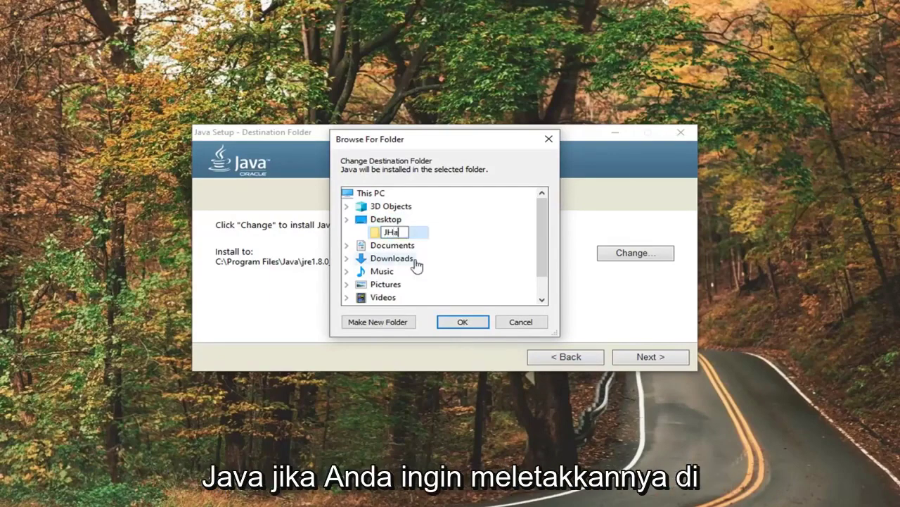
{"action": "key", "text": "BackSpace"}
{"action": "type", "text": "va"}
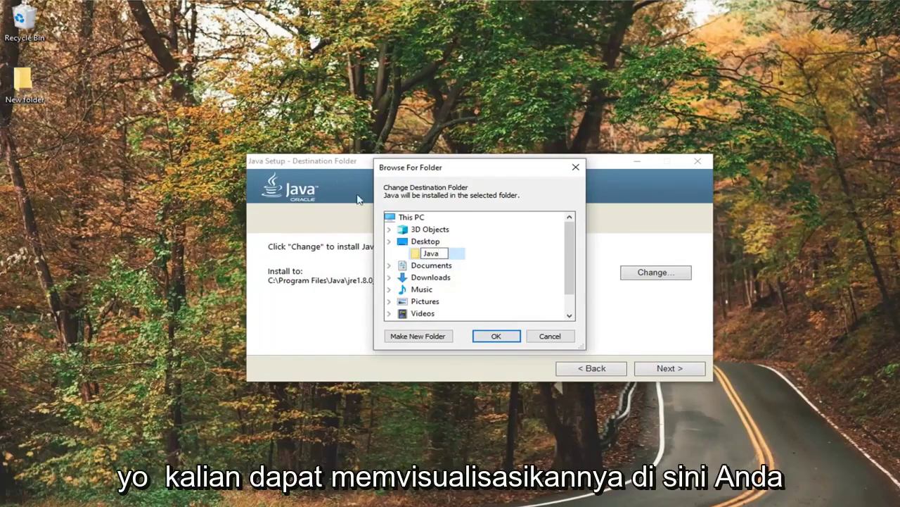
Step: Install Java into the Java folder on the desktop and close the completed setup
{"action": "scroll", "coordinate": [413, 294], "scroll_direction": "down", "scroll_amount": 1}
{"action": "scroll", "coordinate": [420, 315], "scroll_direction": "up", "scroll_amount": 1}
{"action": "scroll", "coordinate": [425, 301], "scroll_direction": "down", "scroll_amount": 1}
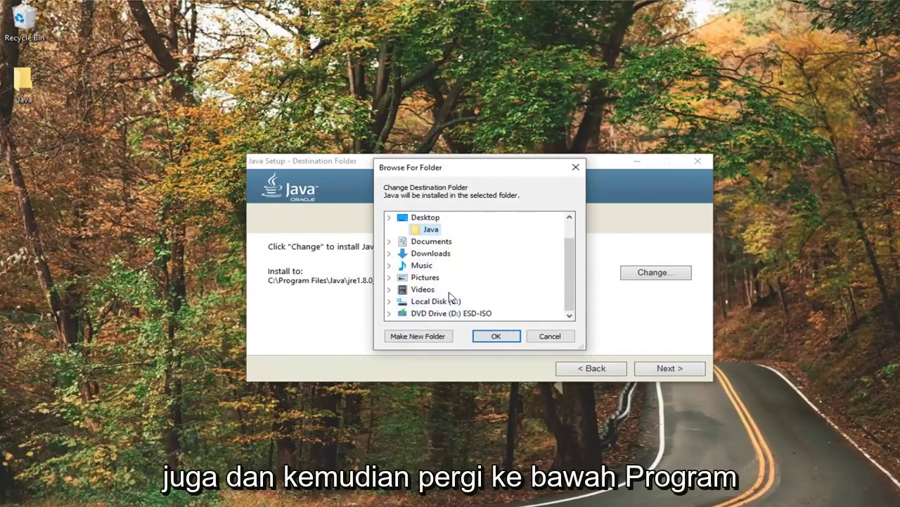
{"action": "scroll", "coordinate": [433, 285], "scroll_direction": "up", "scroll_amount": 1}
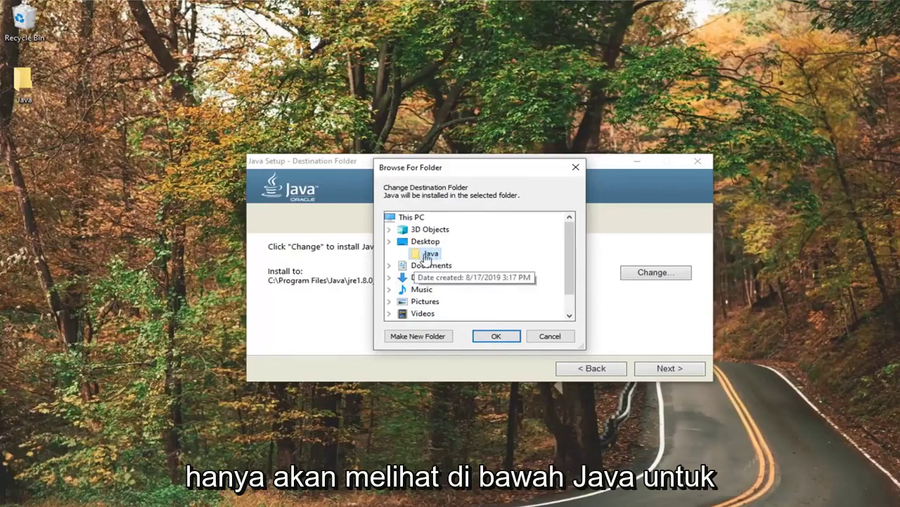
{"action": "left_click", "coordinate": [495, 337]}
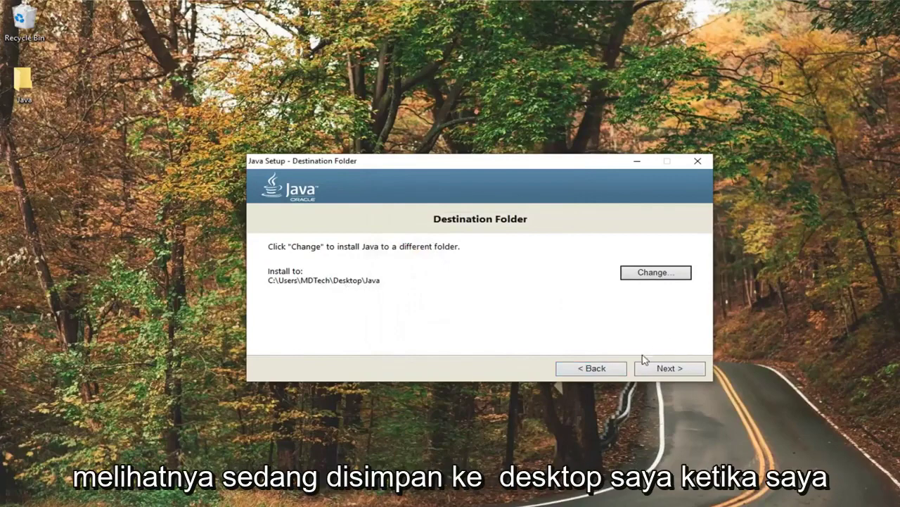
{"action": "left_click", "coordinate": [670, 374]}
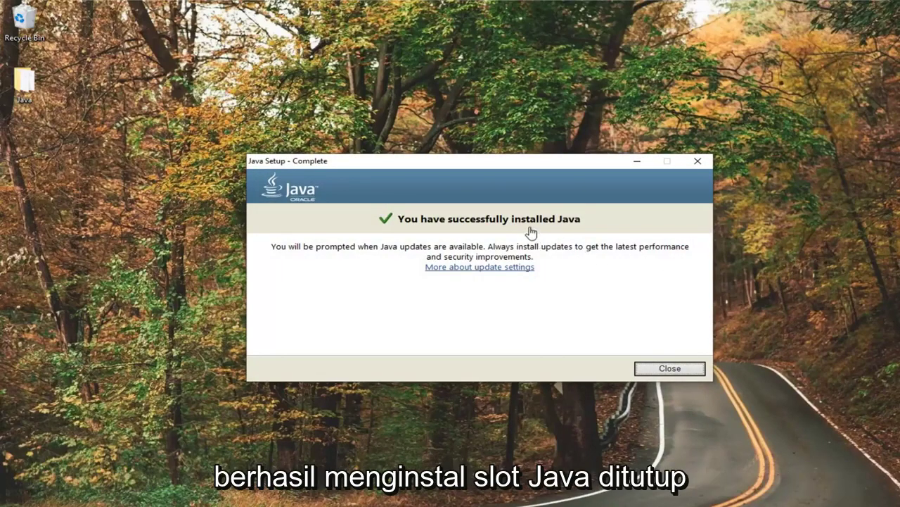
{"action": "left_click", "coordinate": [670, 369]}
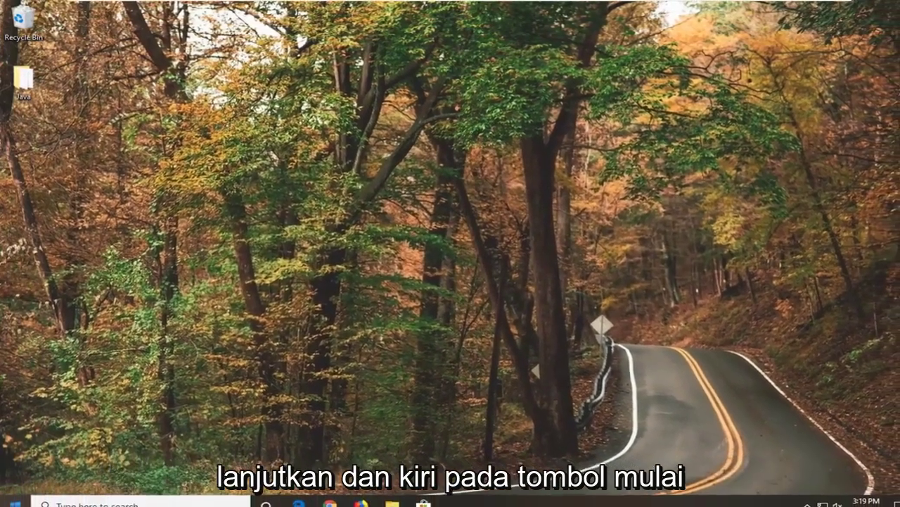
Step: Search for "control panel", open Control Panel and go to its System page
{"action": "key", "text": "super"}
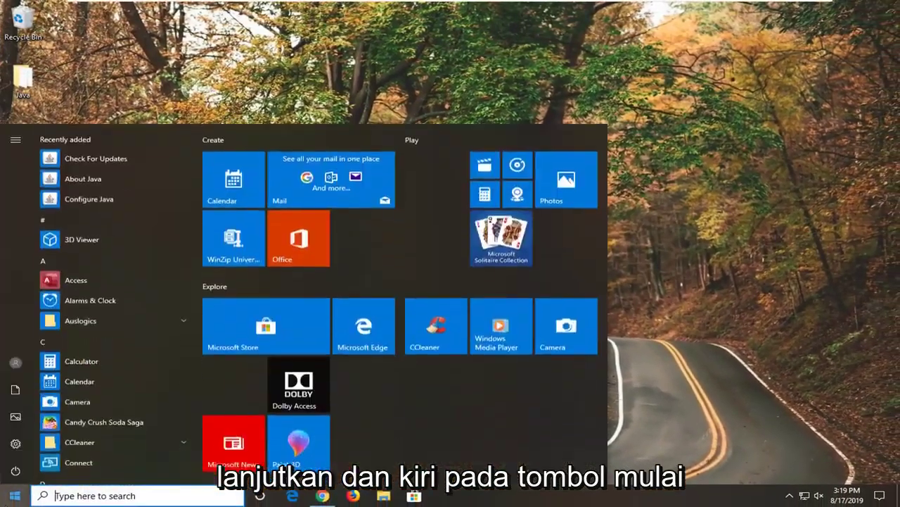
{"action": "type", "text": "contr"}
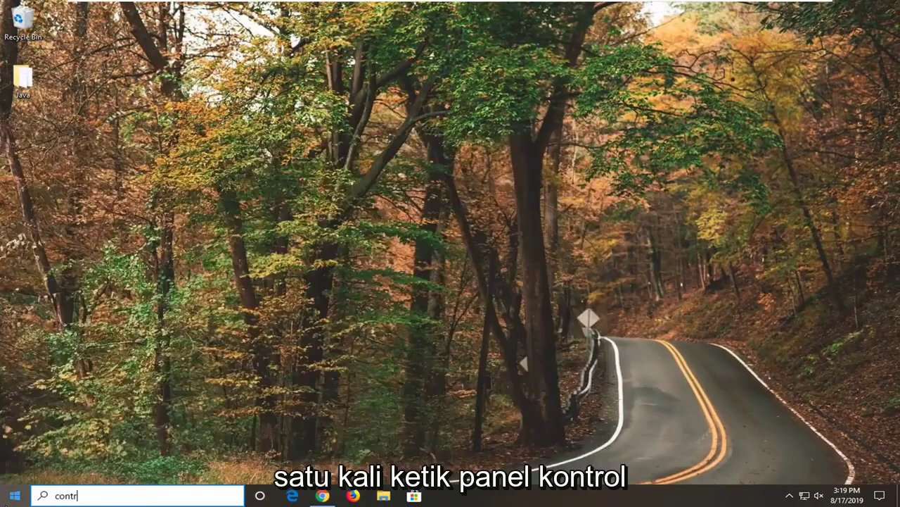
{"action": "type", "text": "ol panel"}
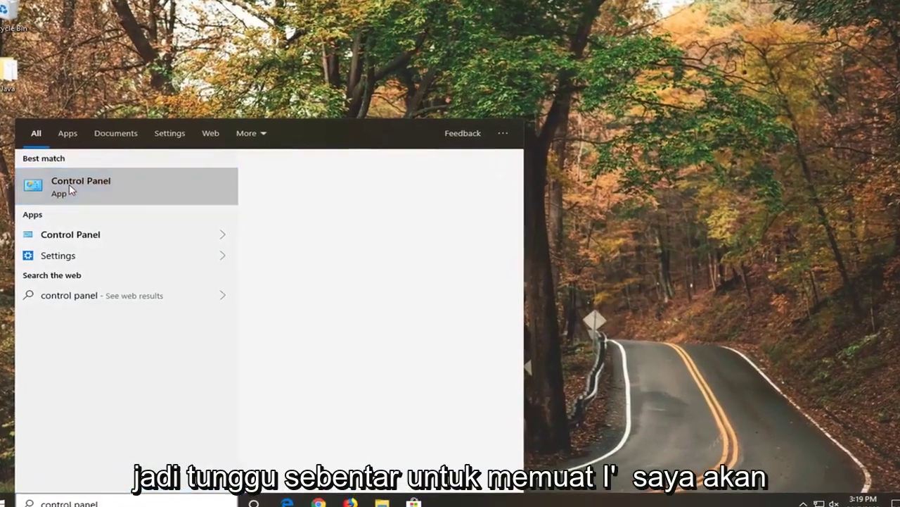
{"action": "left_click", "coordinate": [69, 188]}
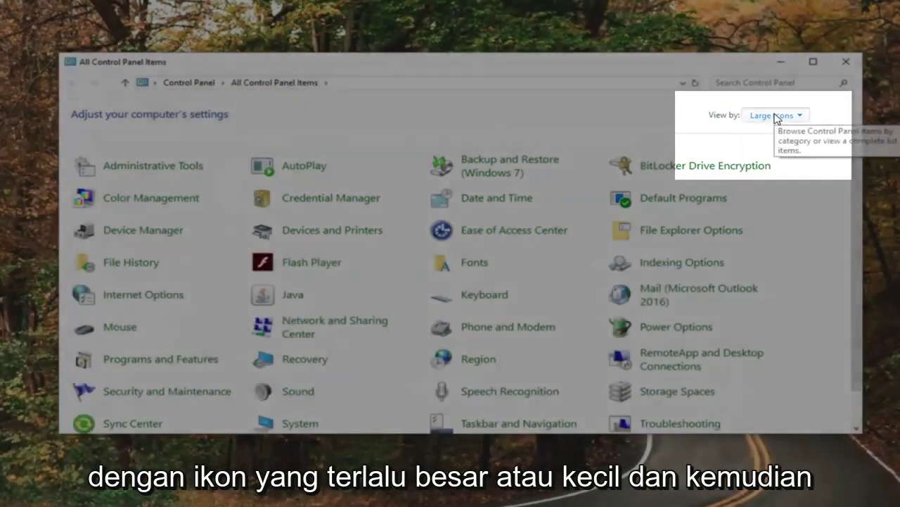
{"action": "left_click", "coordinate": [774, 115]}
{"action": "left_click", "coordinate": [661, 116]}
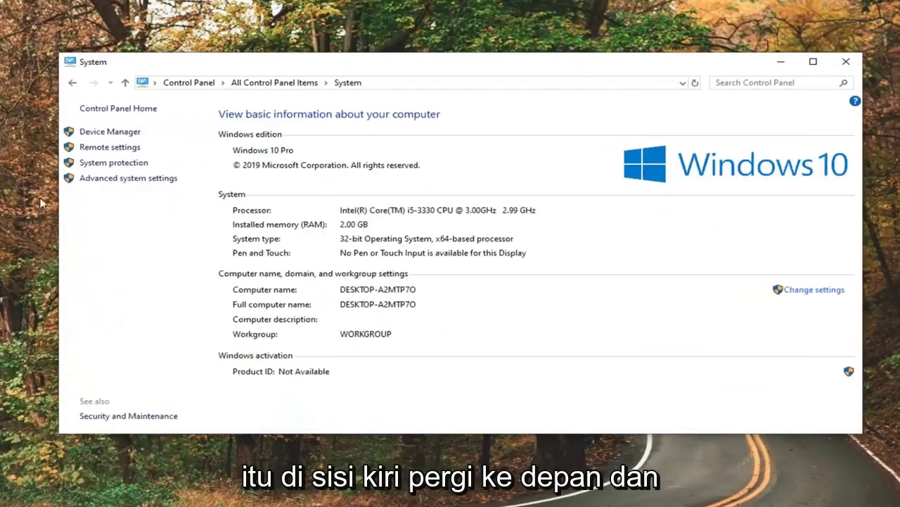
Step: Open the Environment Variables dialog from the advanced system settings
{"action": "left_click", "coordinate": [117, 179]}
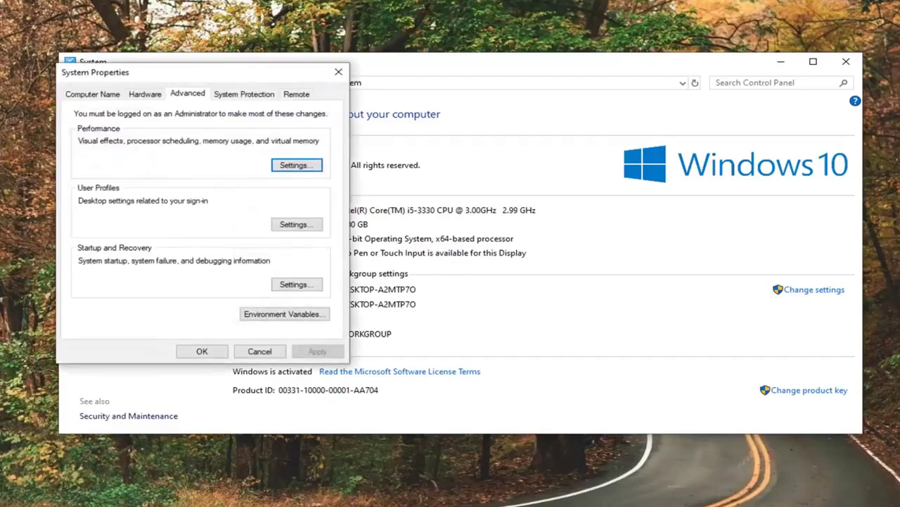
{"action": "left_click_drag", "start_coordinate": [181, 71], "coordinate": [451, 85]}
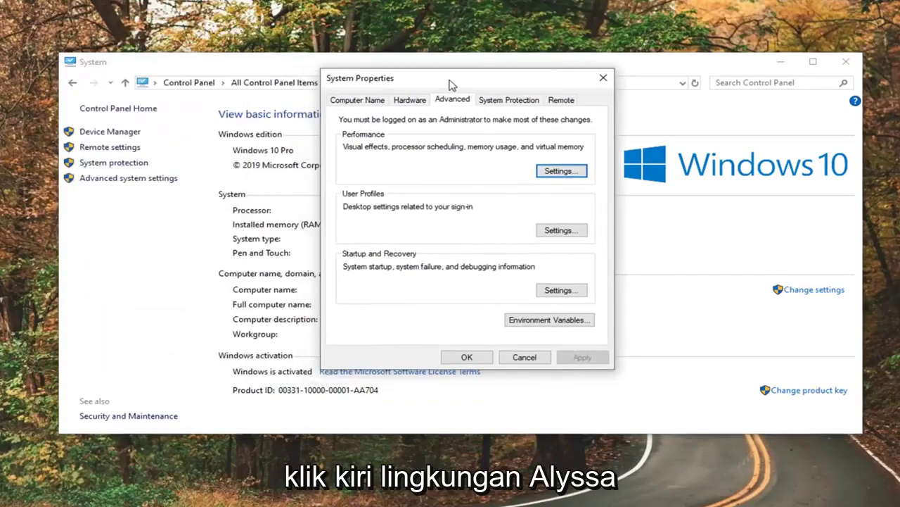
{"action": "left_click", "coordinate": [542, 320]}
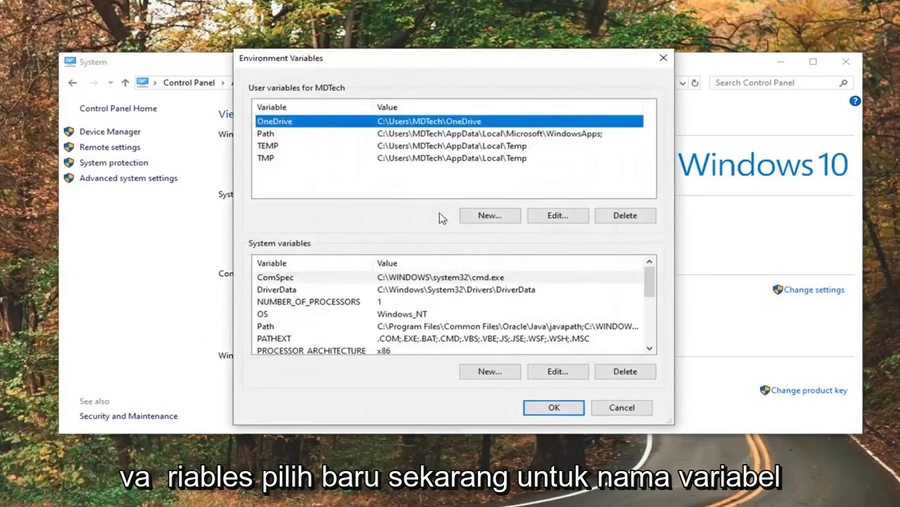
Step: Start a new user variable named Java and browse for a file as its value
{"action": "left_click", "coordinate": [489, 216]}
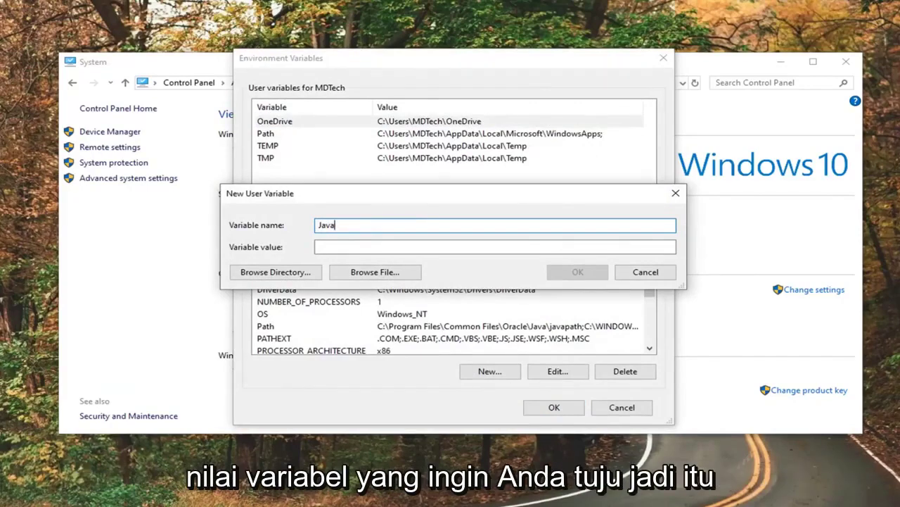
{"action": "left_click", "coordinate": [320, 249]}
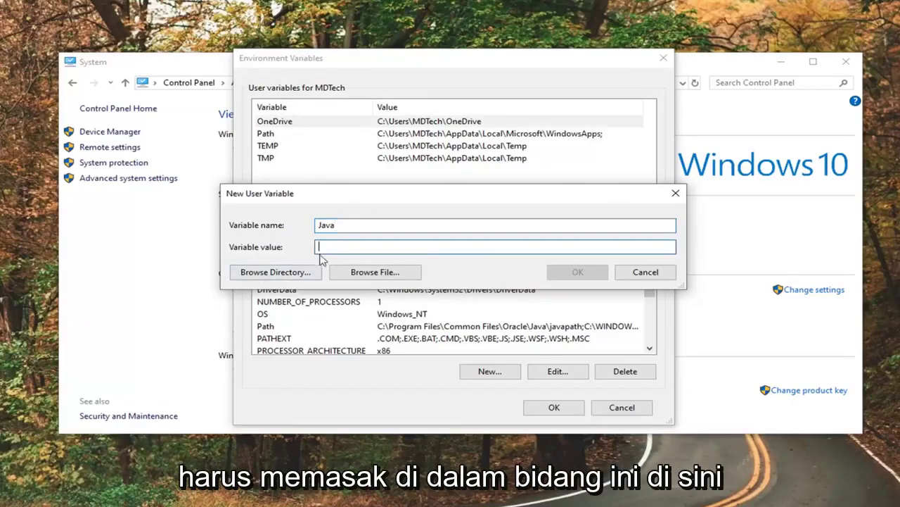
{"action": "left_click", "coordinate": [363, 274]}
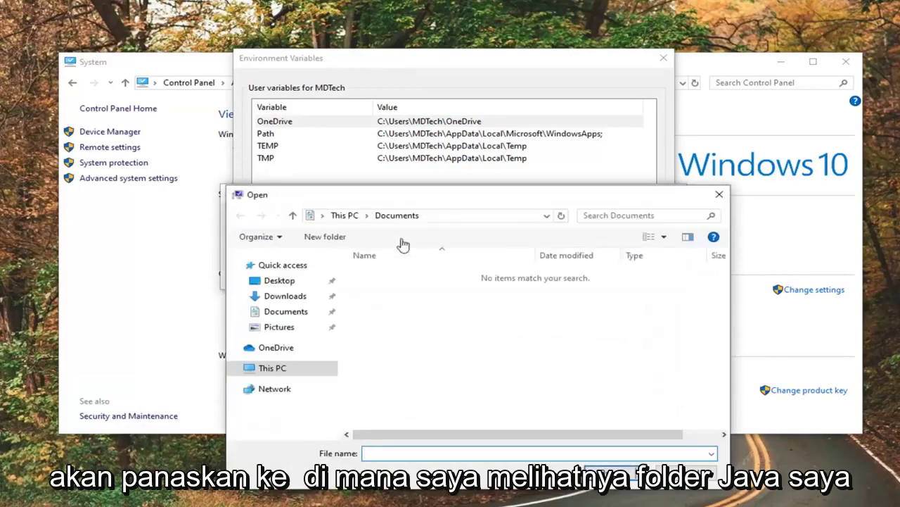
Step: Set the variable's value to the java application in the bin folder of Desktop\Java
{"action": "left_click", "coordinate": [279, 282]}
{"action": "double_click", "coordinate": [388, 277]}
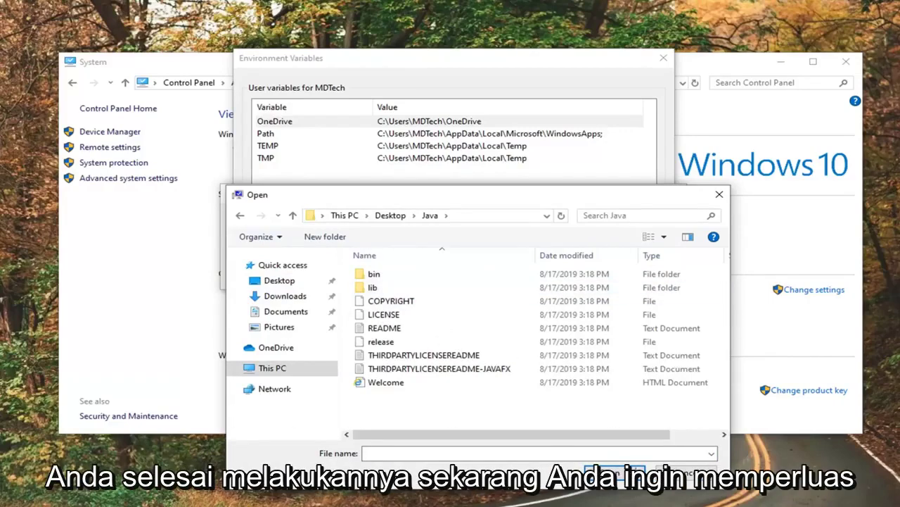
{"action": "left_click", "coordinate": [370, 275]}
{"action": "double_click", "coordinate": [398, 280]}
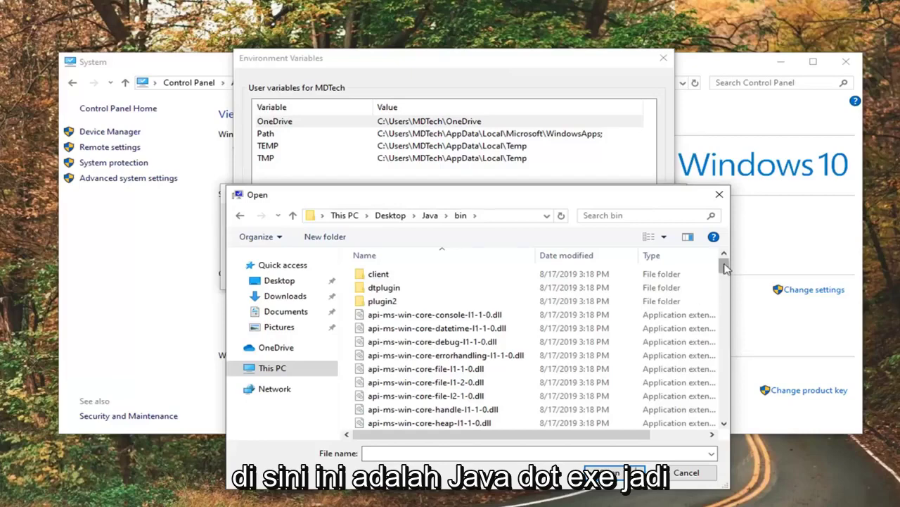
{"action": "left_click_drag", "start_coordinate": [726, 270], "coordinate": [724, 358]}
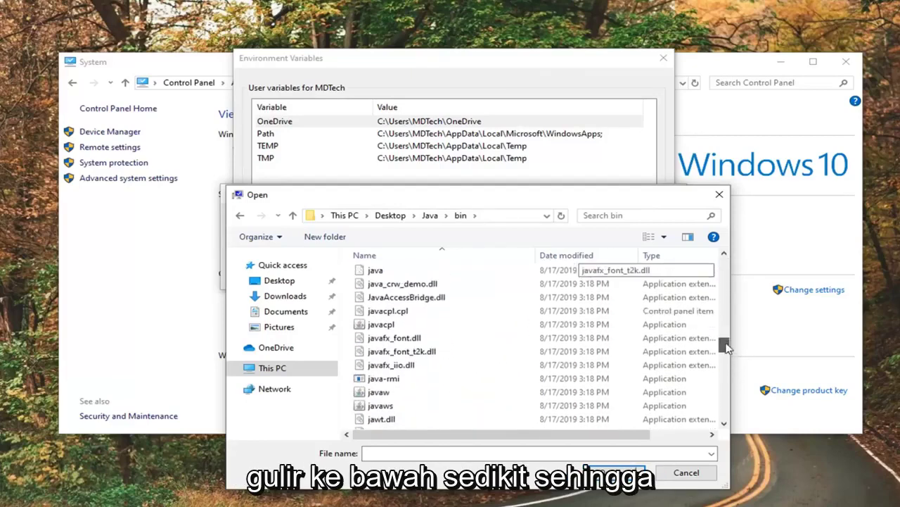
{"action": "scroll", "coordinate": [411, 410], "scroll_direction": "down", "scroll_amount": 1}
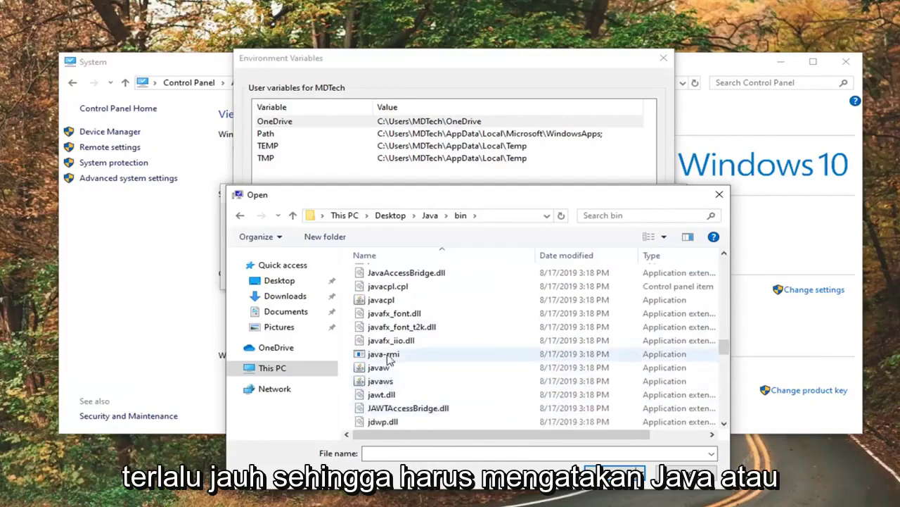
{"action": "scroll", "coordinate": [398, 341], "scroll_direction": "down", "scroll_amount": 1}
{"action": "scroll", "coordinate": [399, 341], "scroll_direction": "down", "scroll_amount": 1}
{"action": "scroll", "coordinate": [399, 342], "scroll_direction": "up", "scroll_amount": 3}
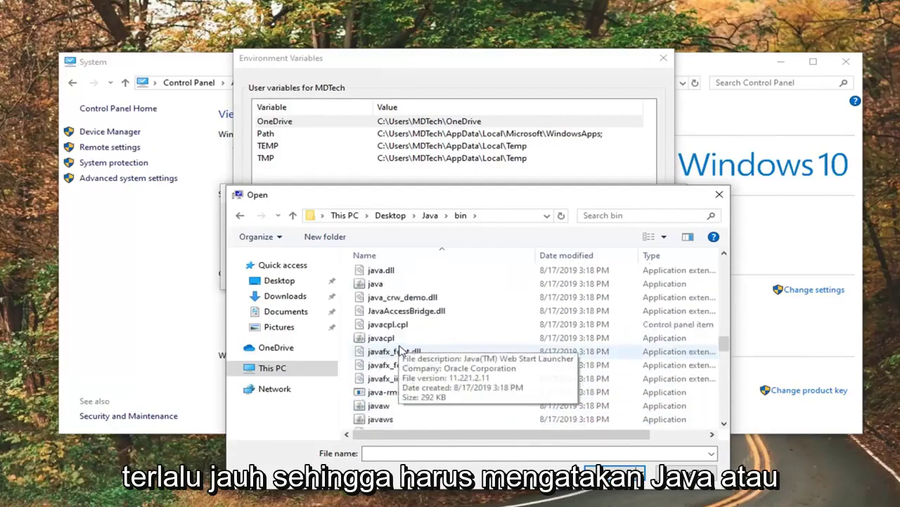
{"action": "left_click", "coordinate": [376, 285]}
{"action": "scroll", "coordinate": [394, 320], "scroll_direction": "up", "scroll_amount": 1}
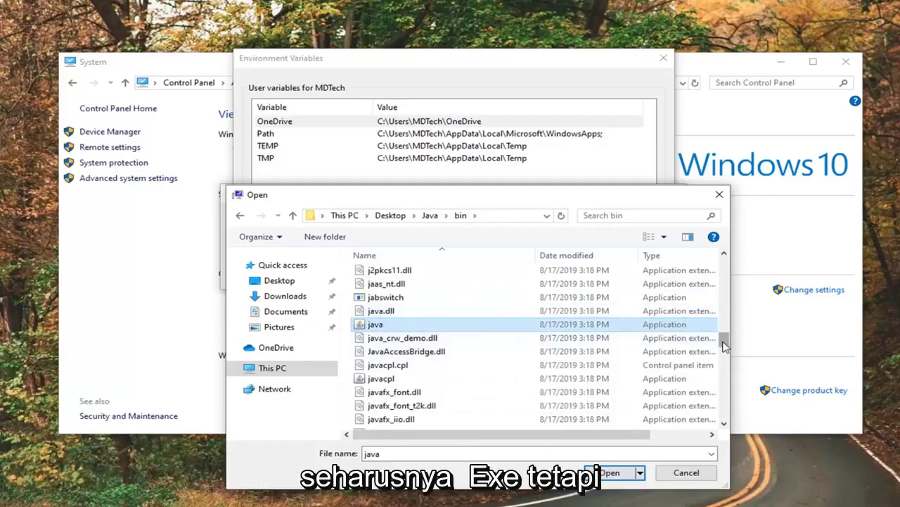
{"action": "mouse_move", "coordinate": [725, 343]}
{"action": "left_mouse_down"}
{"action": "mouse_move", "coordinate": [722, 258]}
{"action": "mouse_move", "coordinate": [726, 411]}
{"action": "mouse_move", "coordinate": [724, 342]}
{"action": "left_mouse_up"}
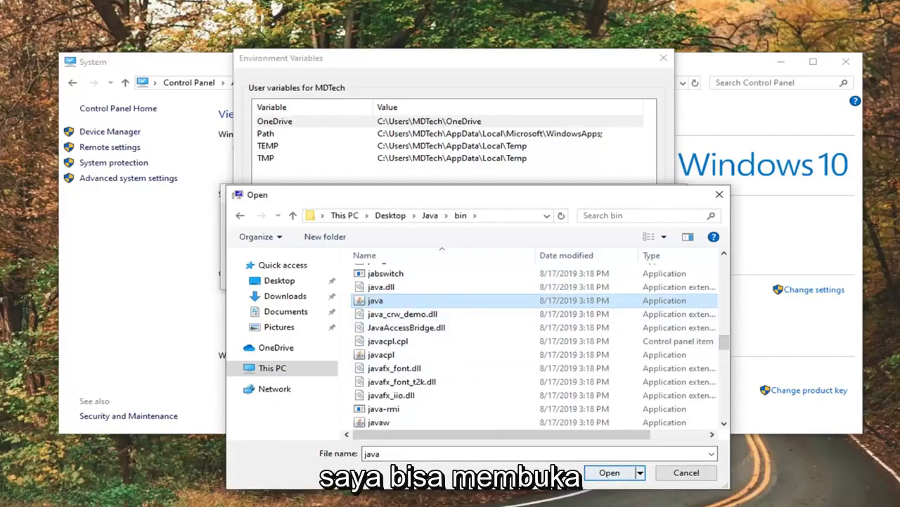
{"action": "left_click", "coordinate": [610, 474]}
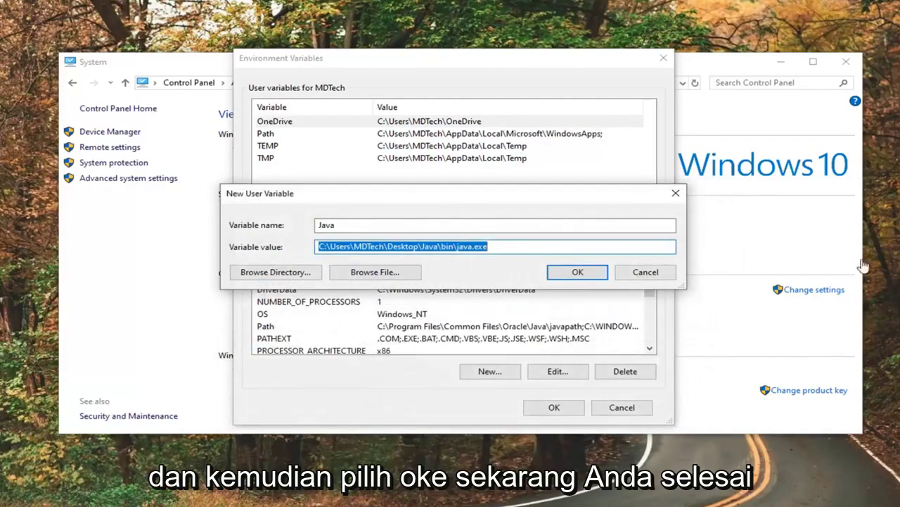
Step: Save the new Java user variable, confirm the environment variables and system properties, and close the System window
{"action": "left_click", "coordinate": [577, 273]}
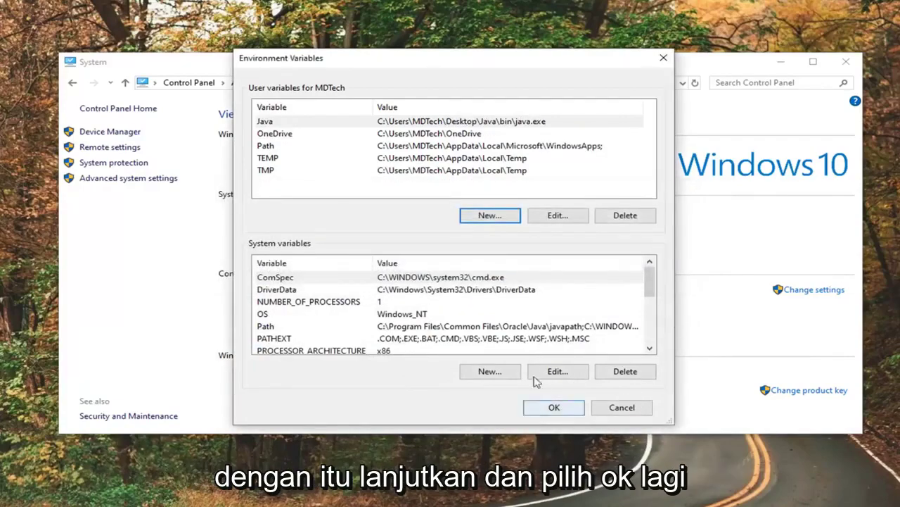
{"action": "left_click", "coordinate": [543, 410]}
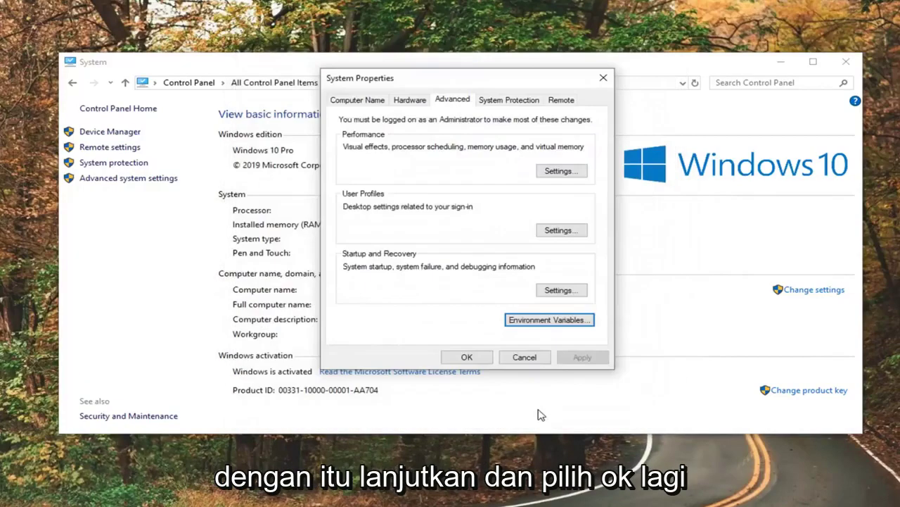
{"action": "left_click", "coordinate": [464, 357]}
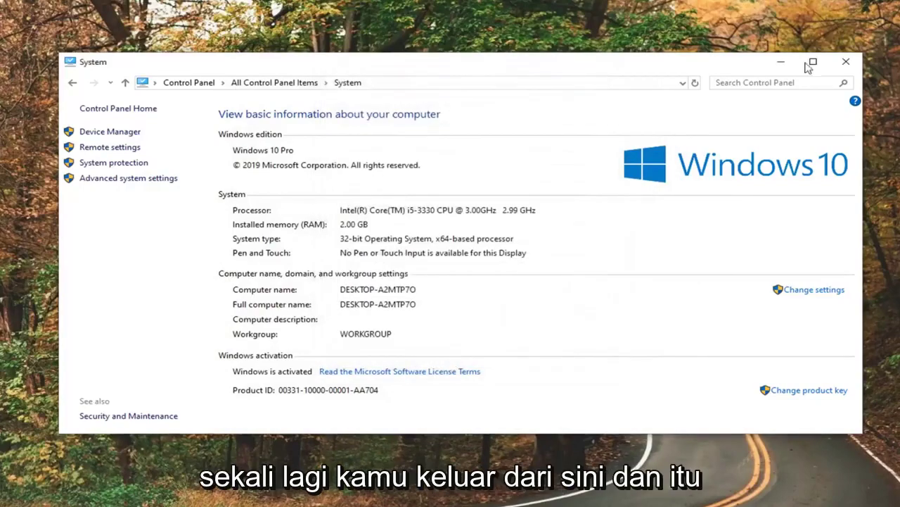
{"action": "left_click", "coordinate": [847, 62]}
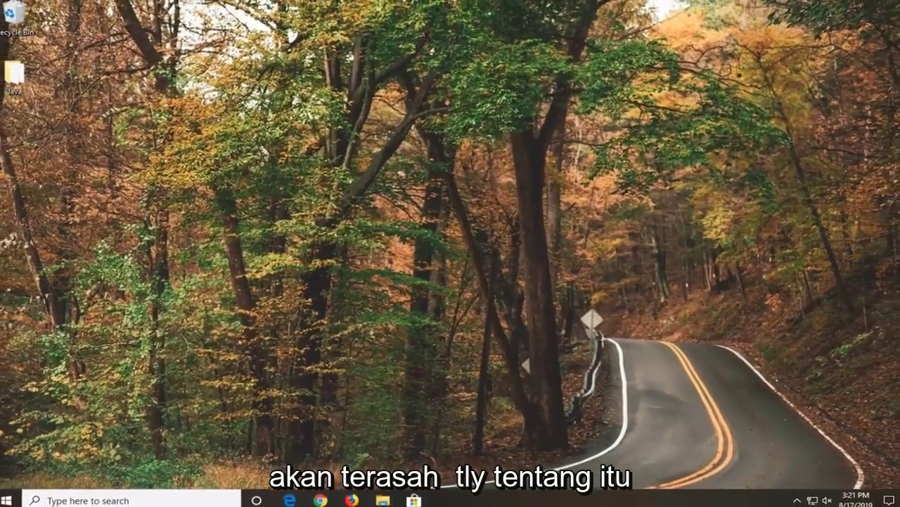